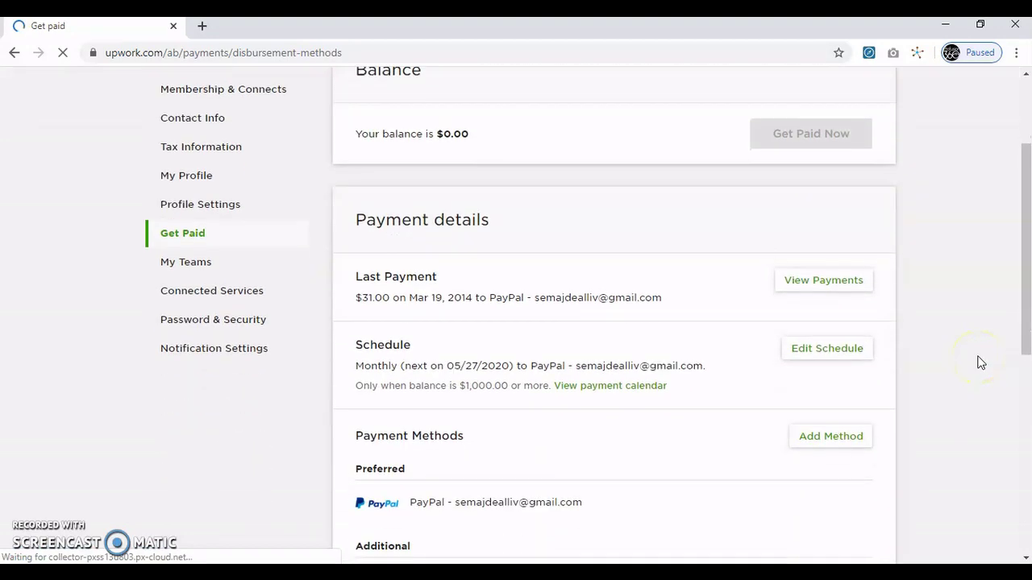
{"action": "scroll", "coordinate": [980, 363], "scroll_direction": "down", "scroll_amount": 2}
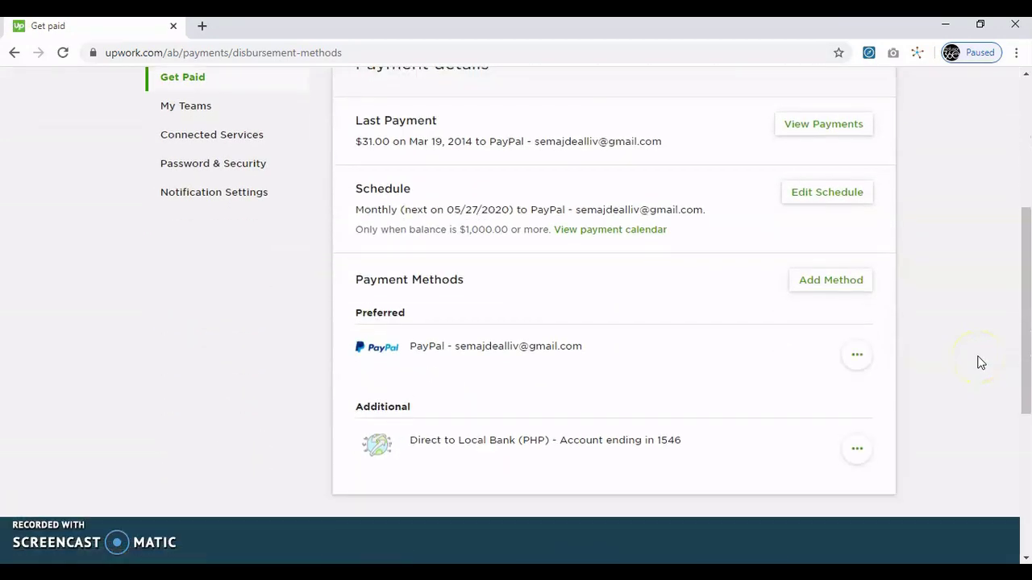
{"action": "scroll", "coordinate": [980, 363], "scroll_direction": "down", "scroll_amount": 3}
{"action": "scroll", "coordinate": [980, 363], "scroll_direction": "up", "scroll_amount": 1}
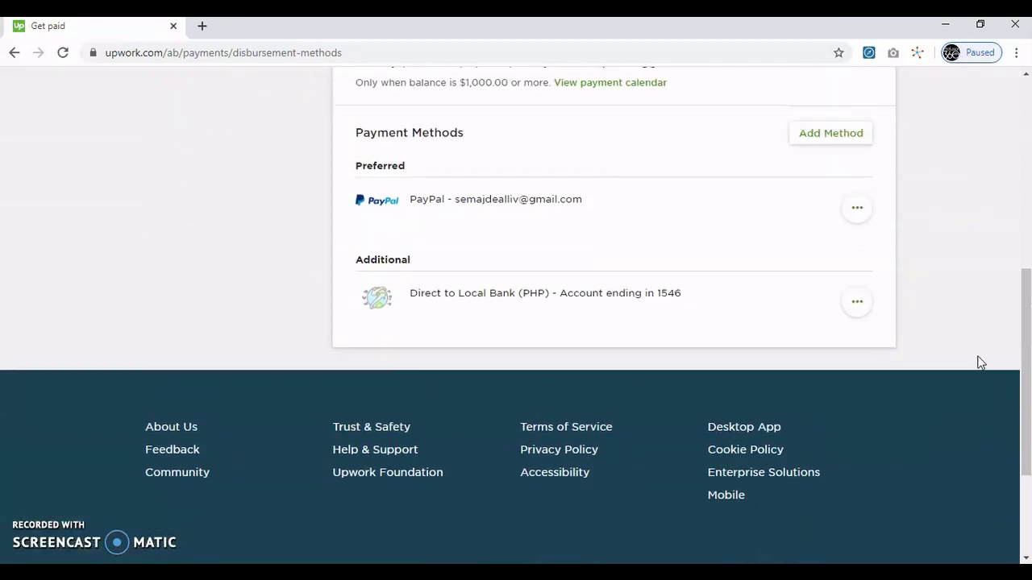
{"action": "scroll", "coordinate": [980, 363], "scroll_direction": "up", "scroll_amount": 1}
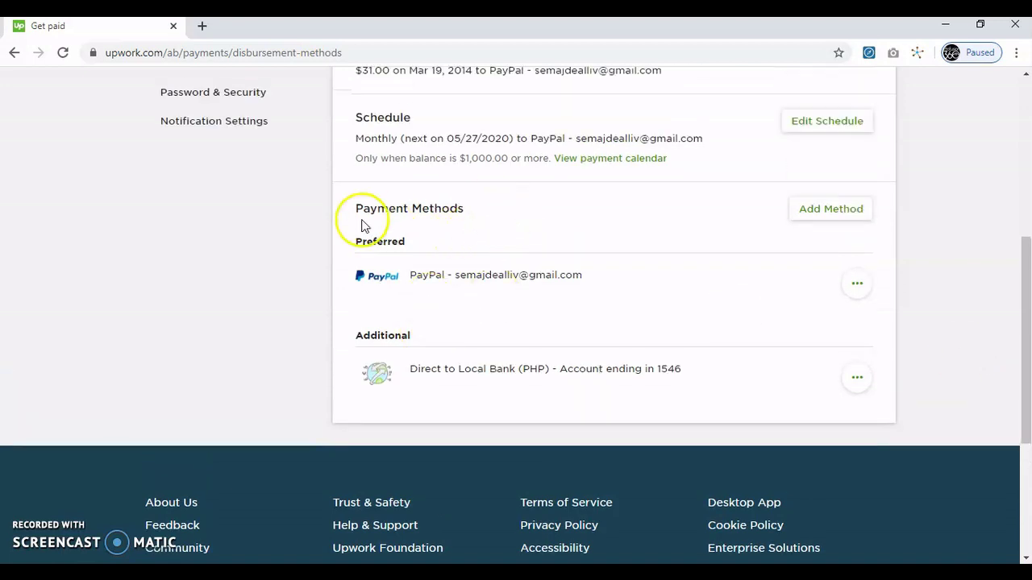
{"action": "scroll", "coordinate": [484, 249], "scroll_direction": "up", "scroll_amount": 1}
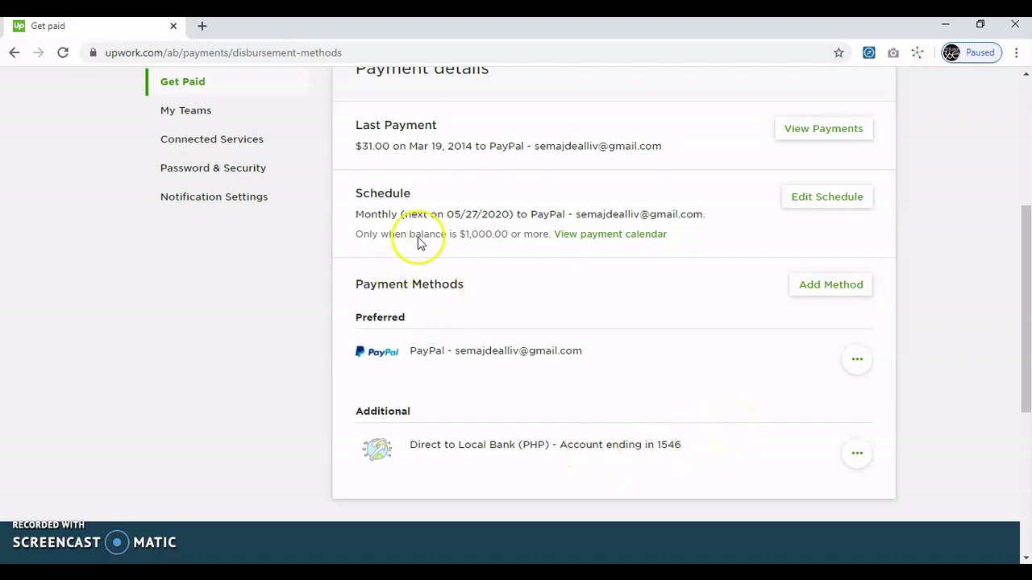
- From Add Method, choose Set Up for Direct to Local Bank (PHP)
{"action": "left_click", "coordinate": [817, 294]}
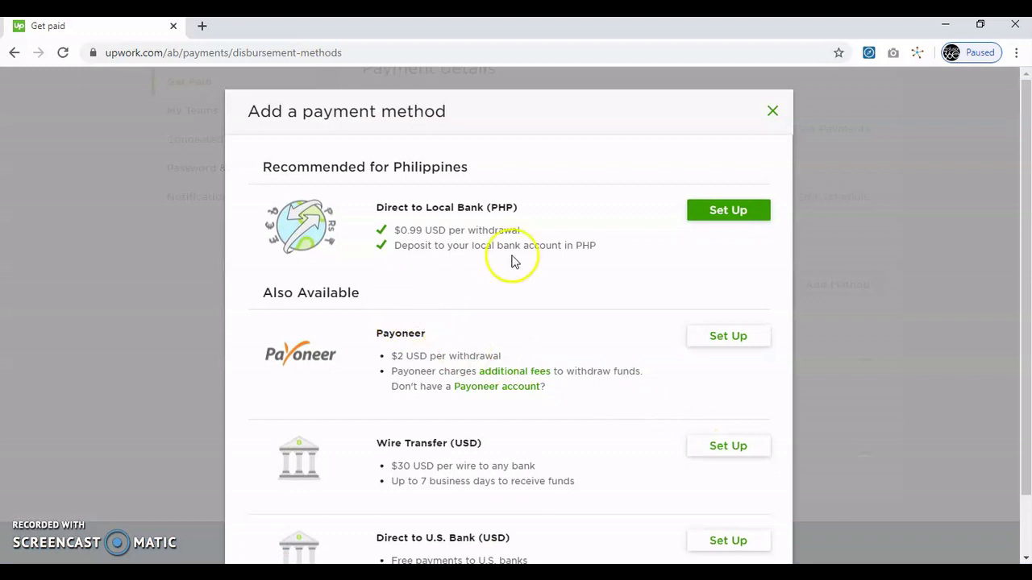
{"action": "scroll", "coordinate": [541, 321], "scroll_direction": "down", "scroll_amount": 2}
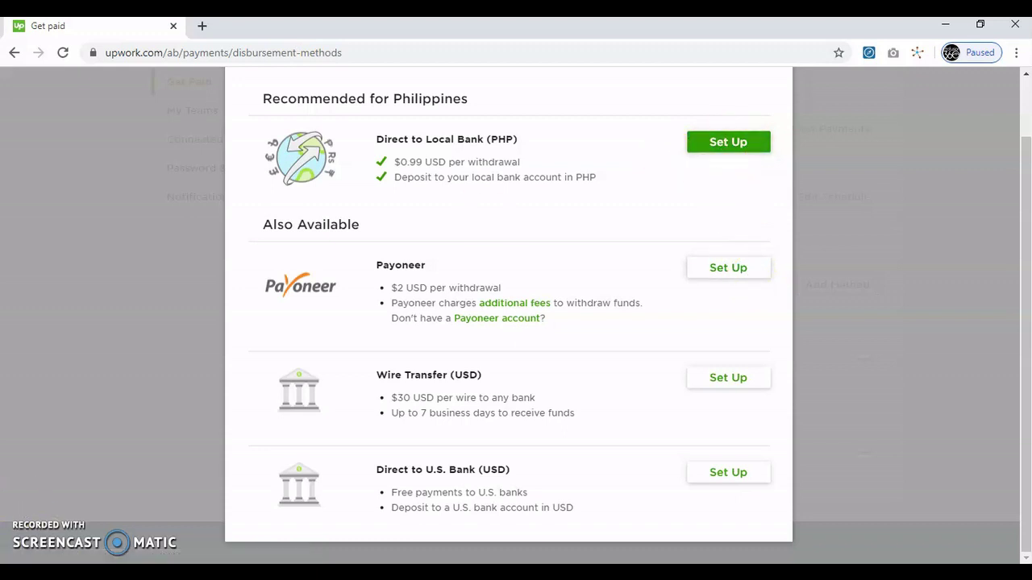
{"action": "left_click", "coordinate": [32, 529]}
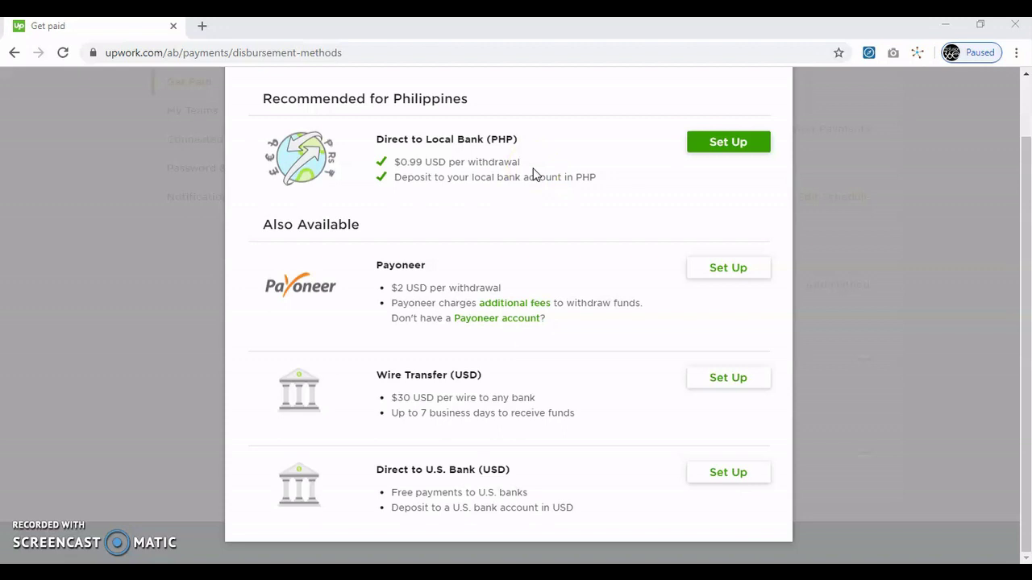
{"action": "left_click", "coordinate": [715, 147]}
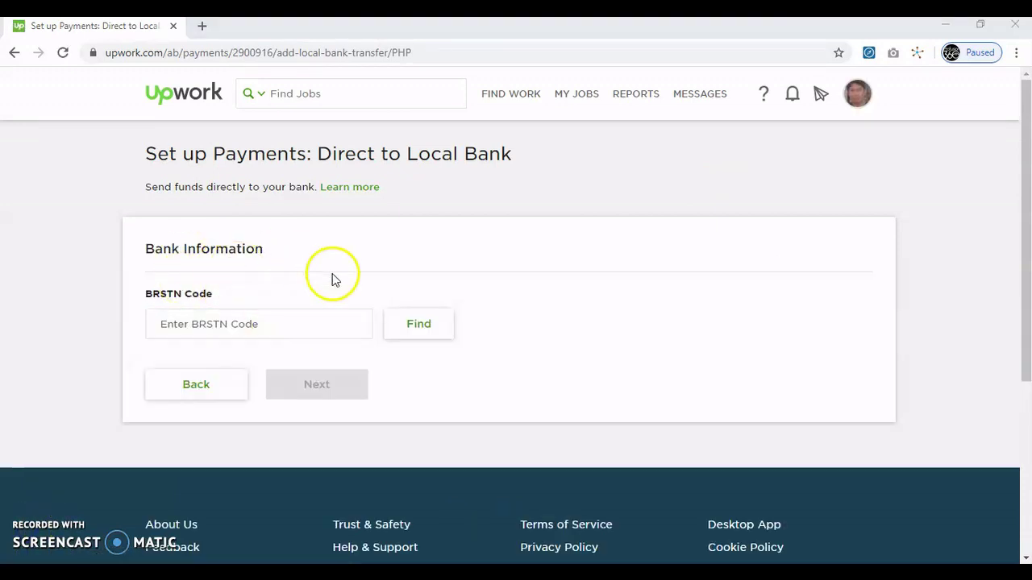
- Put the BRSTN Code field on the Direct to Local Bank form into entry mode
{"action": "left_click", "coordinate": [158, 316]}
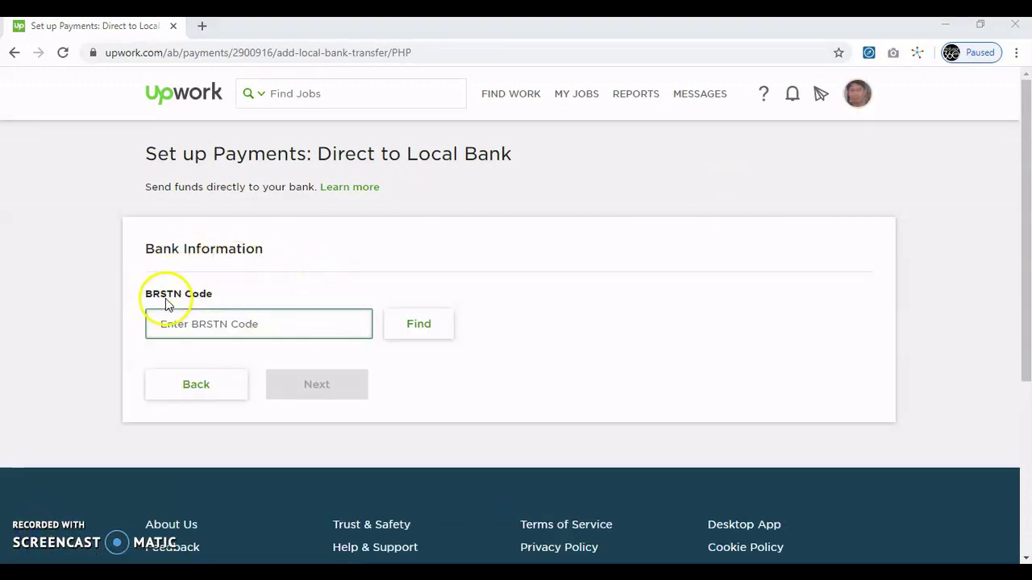
{"action": "left_click", "coordinate": [283, 326]}
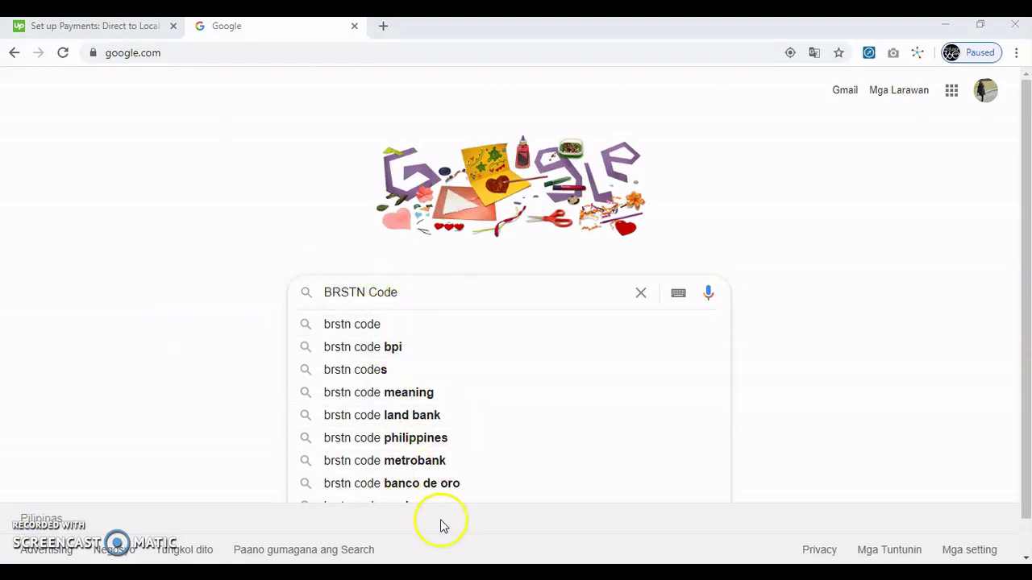
- Search 'brstn code banco de oro' and open the 'Bank Codes – Upwork Help' result
{"action": "left_click", "coordinate": [427, 483]}
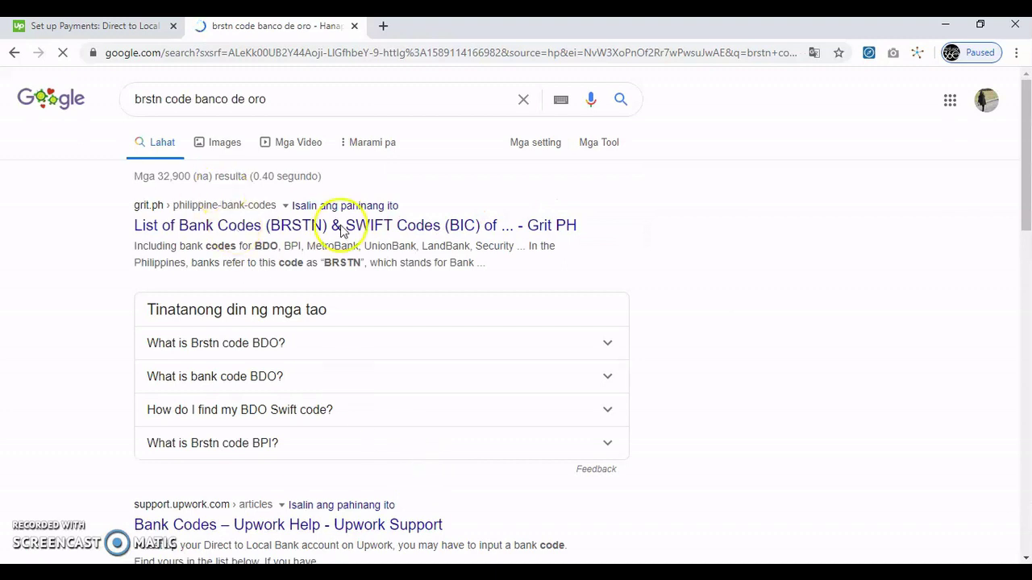
{"action": "left_click", "coordinate": [460, 223]}
{"action": "scroll", "coordinate": [466, 227], "scroll_direction": "down", "scroll_amount": 1}
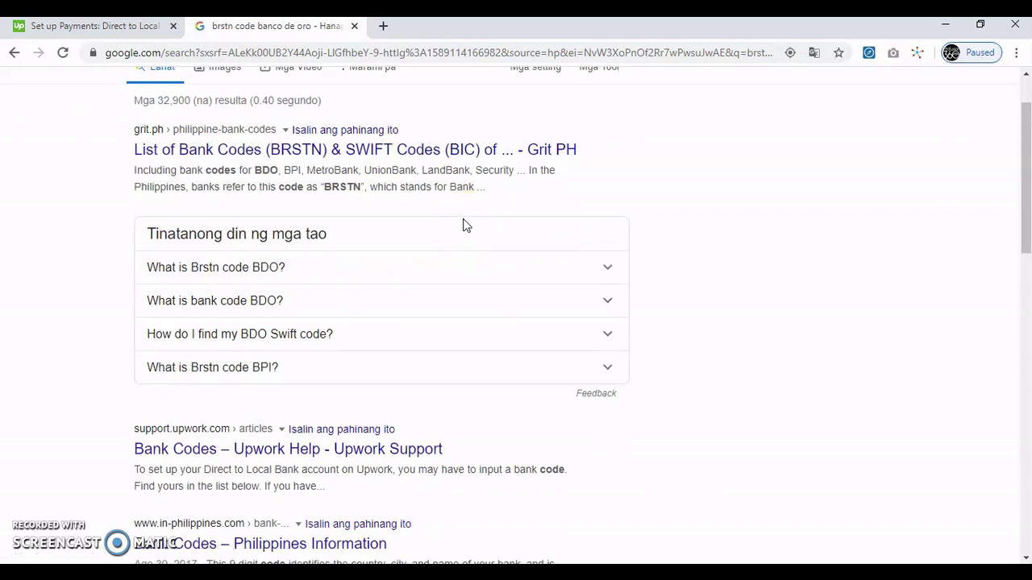
{"action": "scroll", "coordinate": [306, 355], "scroll_direction": "down", "scroll_amount": 1}
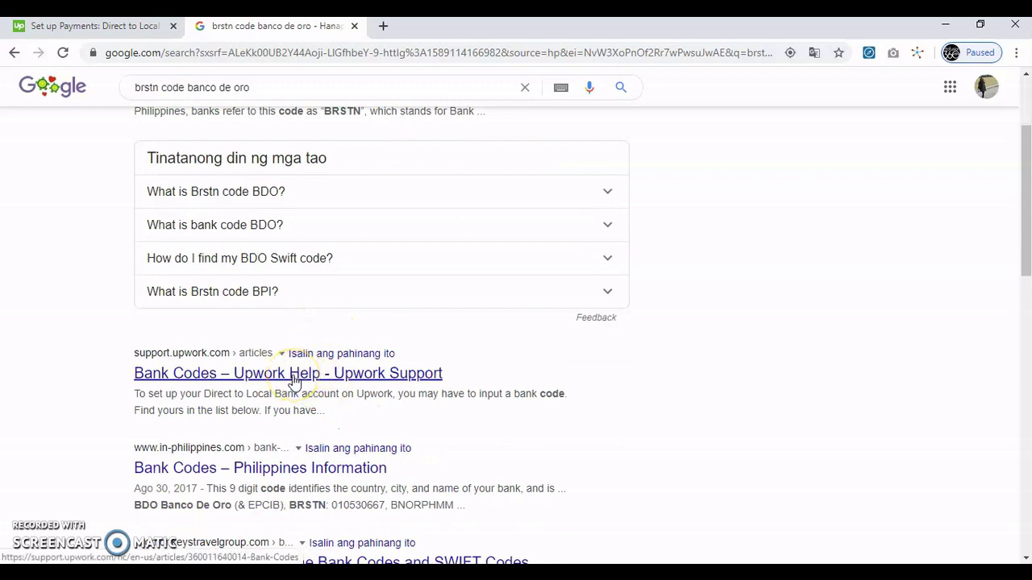
{"action": "scroll", "coordinate": [564, 388], "scroll_direction": "down", "scroll_amount": 1}
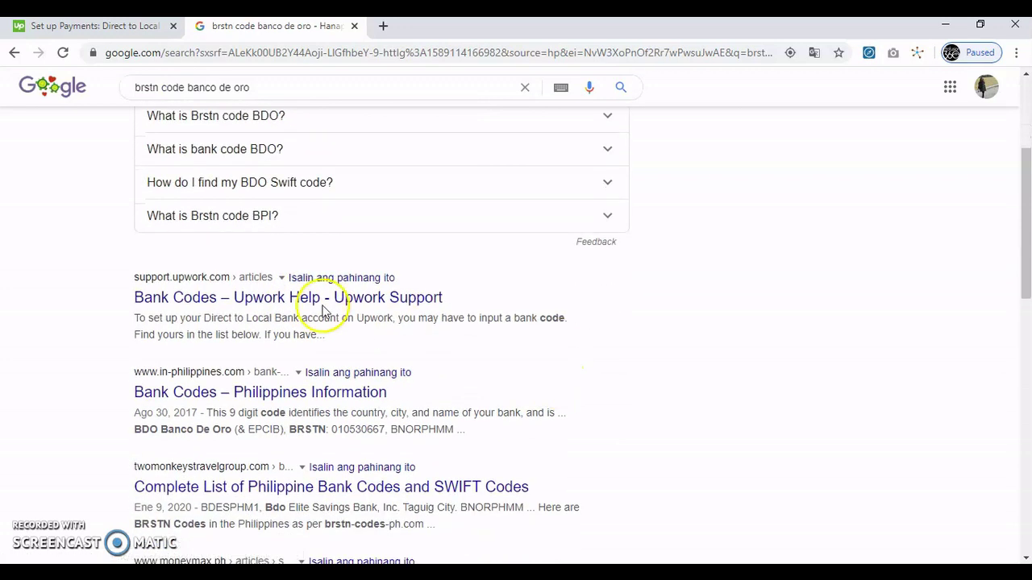
{"action": "left_click", "coordinate": [274, 298]}
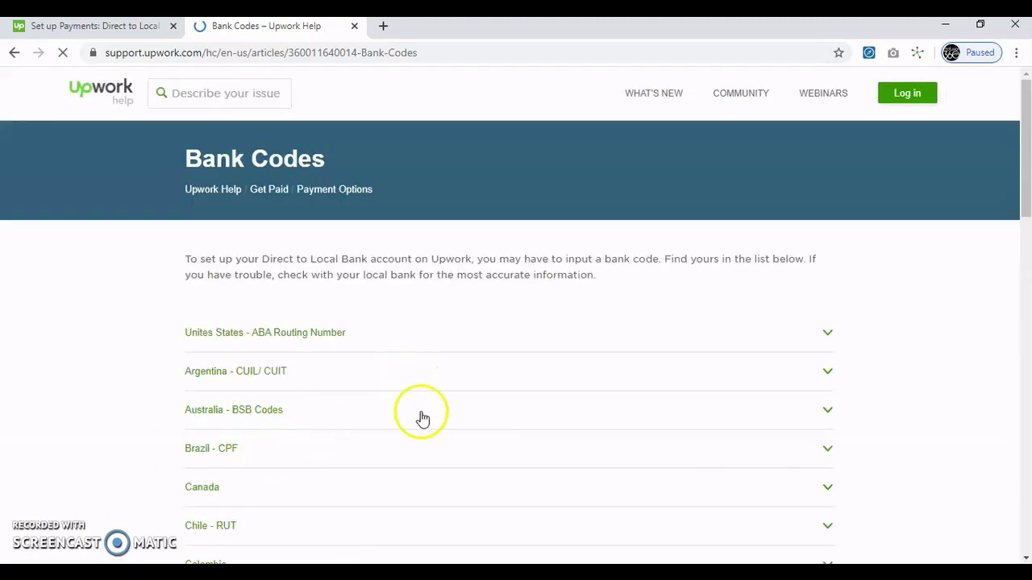
- Expand the Philippines - BRSTN section of the Bank Codes article
{"action": "scroll", "coordinate": [493, 424], "scroll_direction": "down", "scroll_amount": 10}
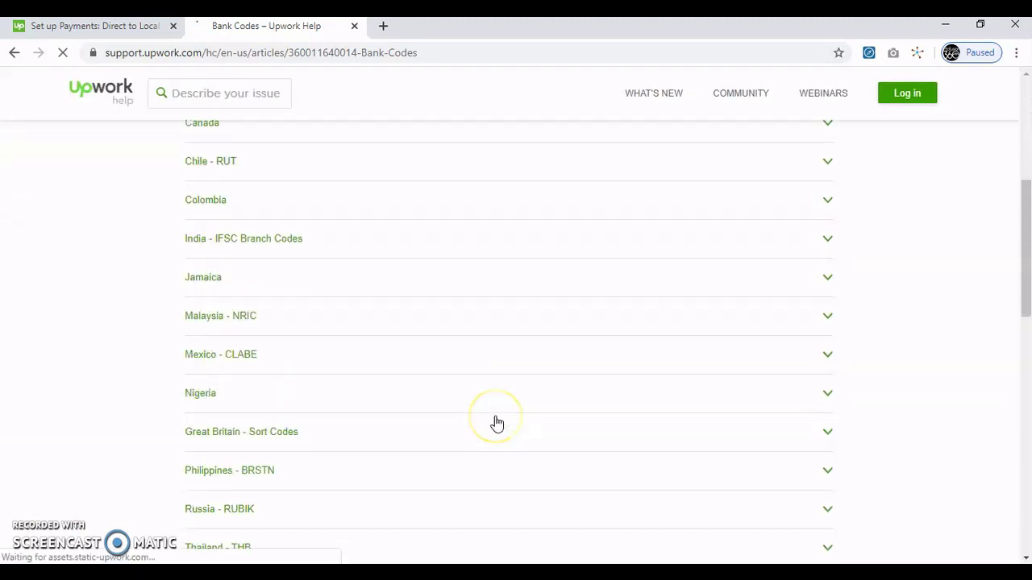
{"action": "scroll", "coordinate": [495, 422], "scroll_direction": "up", "scroll_amount": 4}
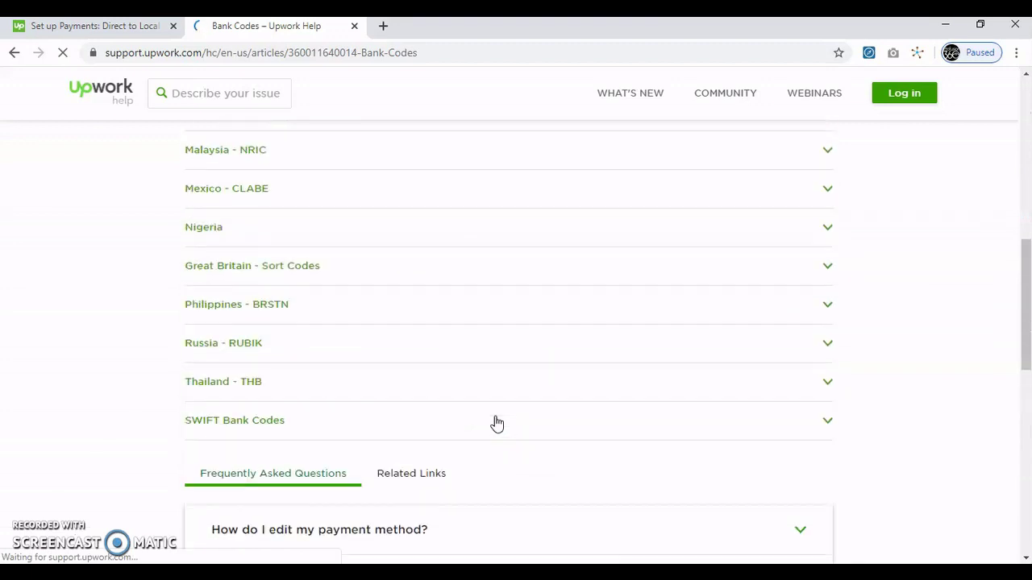
{"action": "left_click", "coordinate": [211, 307]}
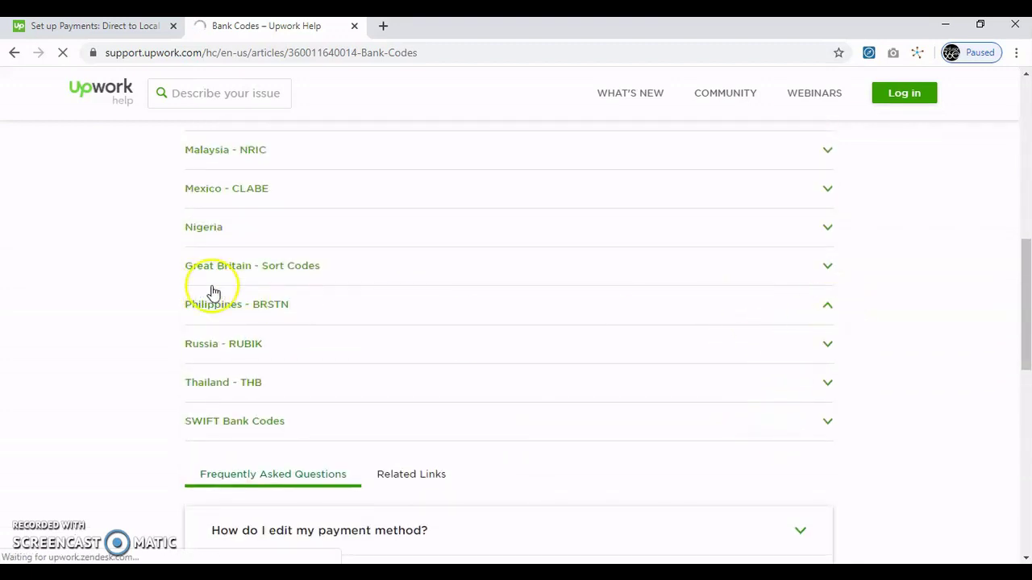
- Copy Metropolitan Bank's BRSTN code 010269996 and return to the Set up Payments tab
{"action": "scroll", "coordinate": [681, 388], "scroll_direction": "down", "scroll_amount": 2}
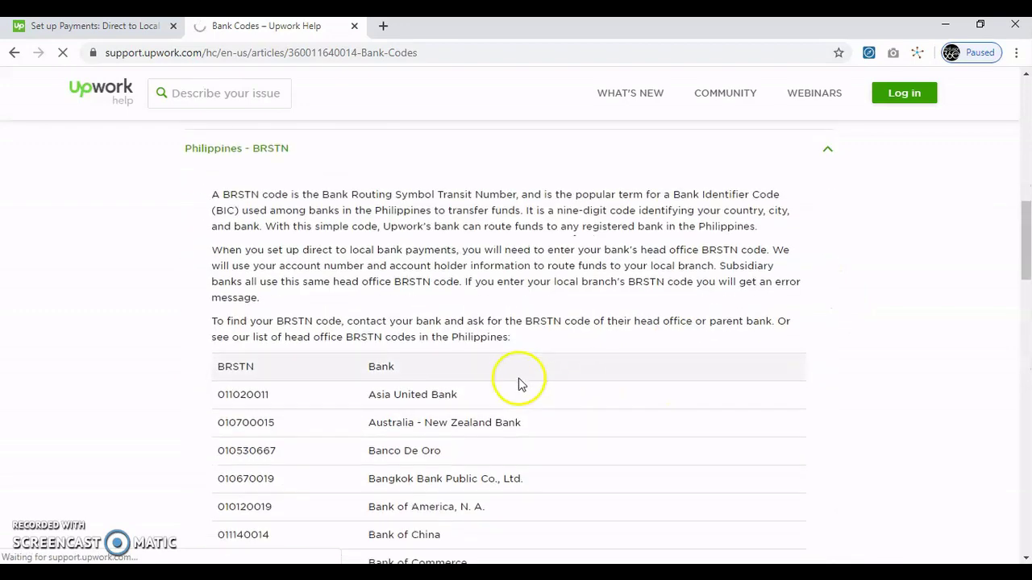
{"action": "scroll", "coordinate": [521, 382], "scroll_direction": "down", "scroll_amount": 3}
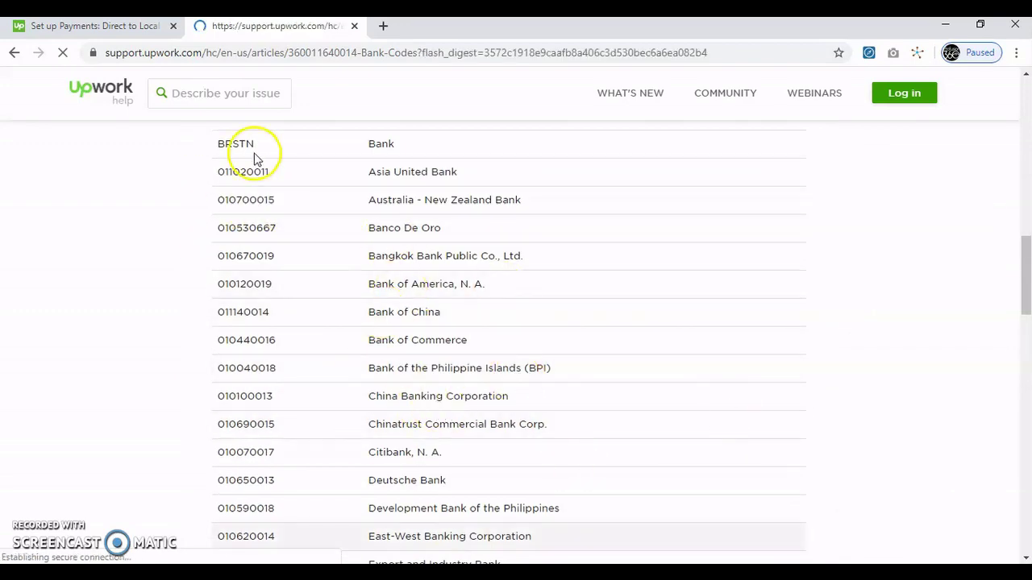
{"action": "scroll", "coordinate": [466, 342], "scroll_direction": "down", "scroll_amount": 8}
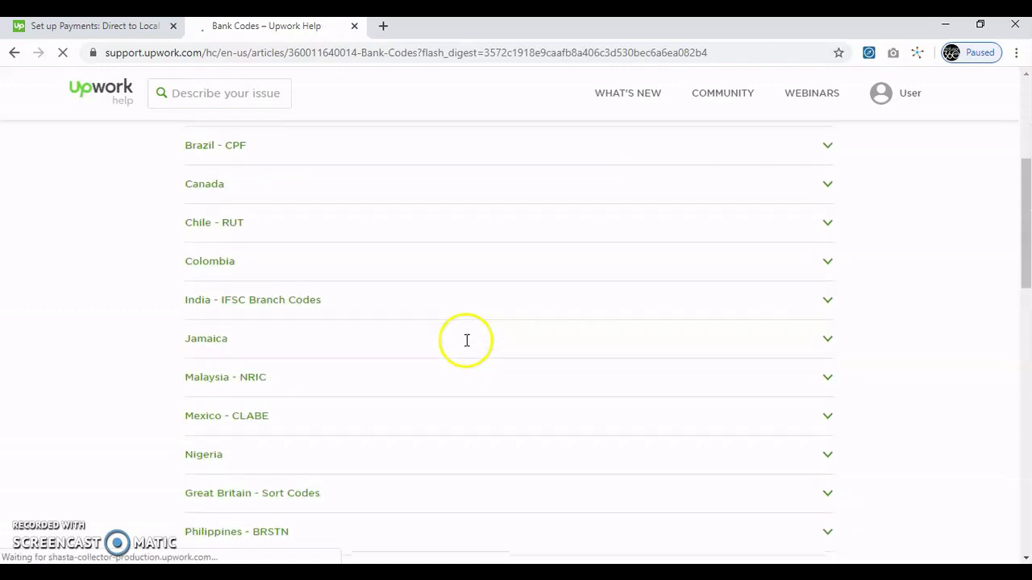
{"action": "scroll", "coordinate": [467, 347], "scroll_direction": "down", "scroll_amount": 2}
{"action": "scroll", "coordinate": [468, 346], "scroll_direction": "up", "scroll_amount": 5}
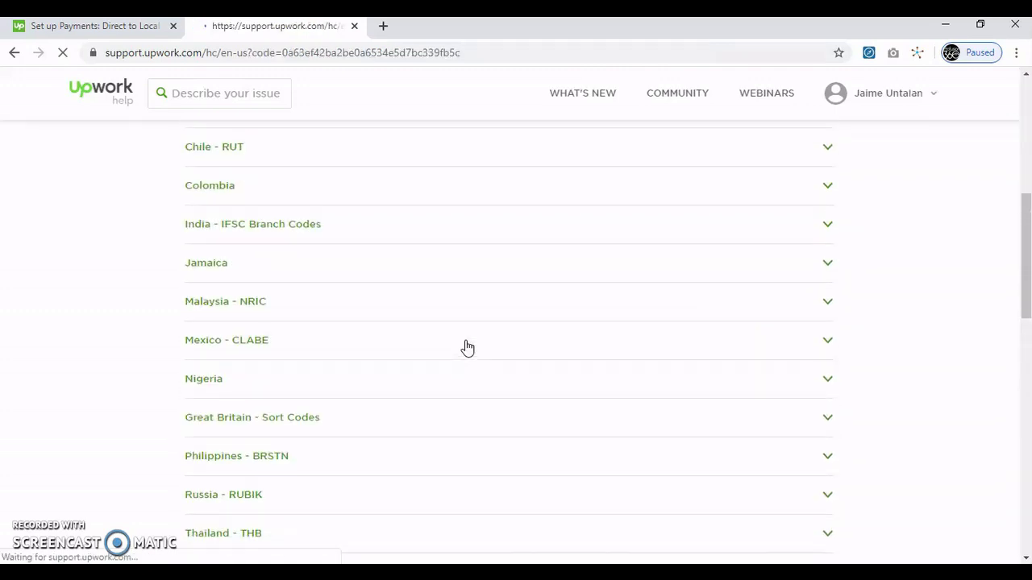
{"action": "scroll", "coordinate": [973, 432], "scroll_direction": "down", "scroll_amount": 2}
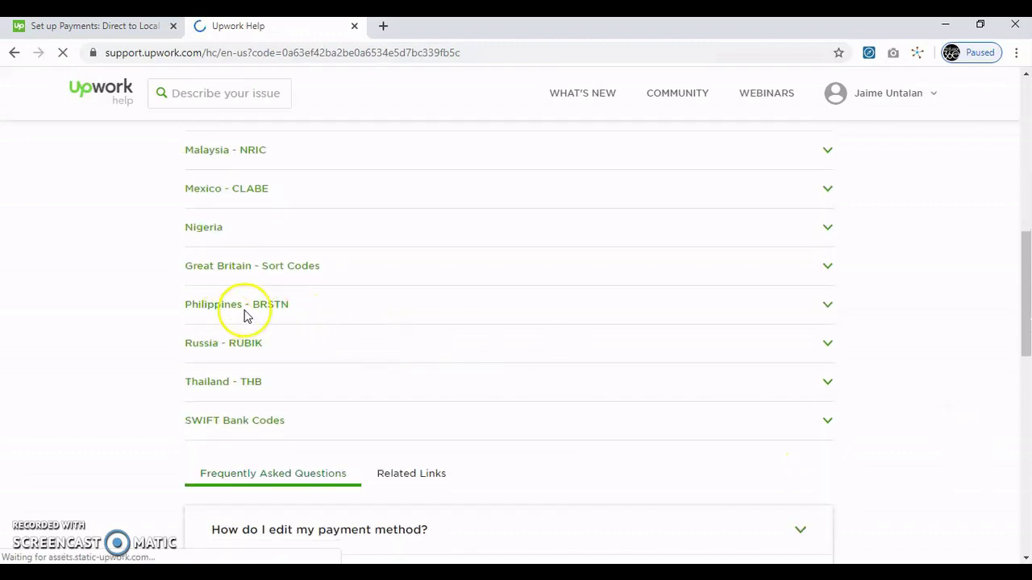
{"action": "scroll", "coordinate": [817, 338], "scroll_direction": "down", "scroll_amount": 5}
{"action": "scroll", "coordinate": [820, 340], "scroll_direction": "up", "scroll_amount": 6}
{"action": "scroll", "coordinate": [816, 340], "scroll_direction": "down", "scroll_amount": 10}
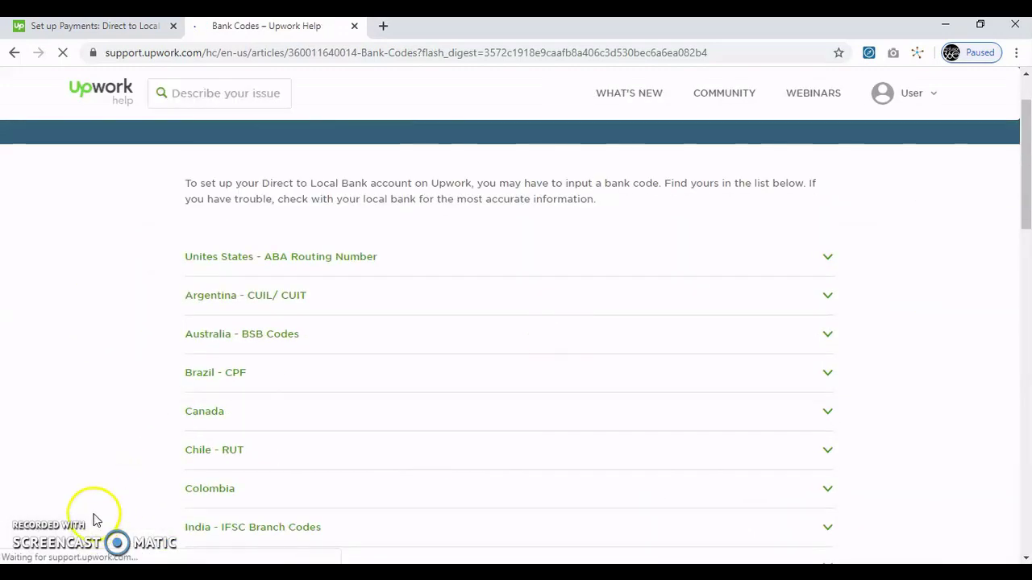
{"action": "scroll", "coordinate": [608, 436], "scroll_direction": "down", "scroll_amount": 5}
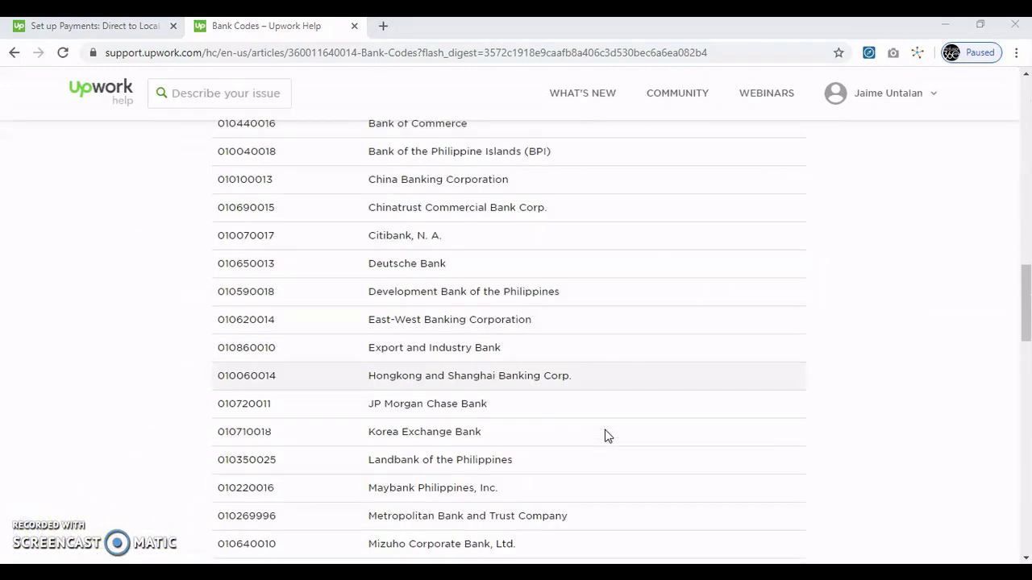
{"action": "scroll", "coordinate": [608, 436], "scroll_direction": "down", "scroll_amount": 3}
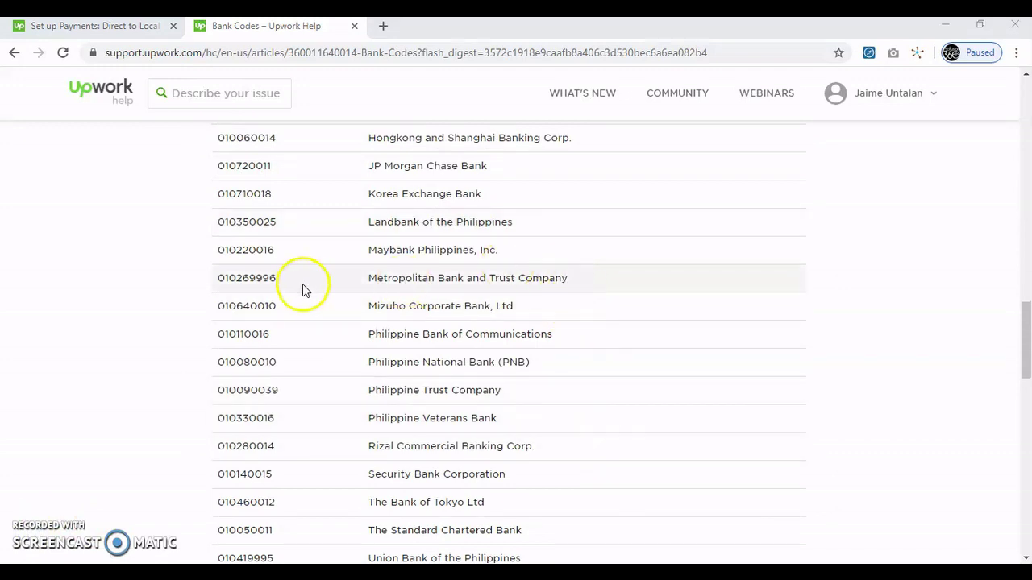
{"action": "left_click_drag", "start_coordinate": [290, 285], "coordinate": [236, 276]}
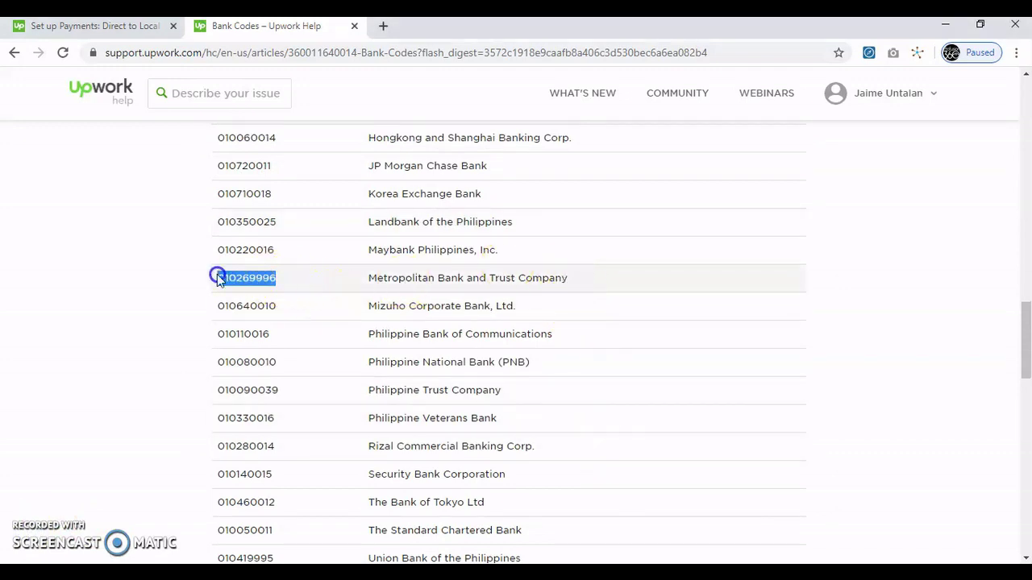
{"action": "right_click", "coordinate": [229, 278]}
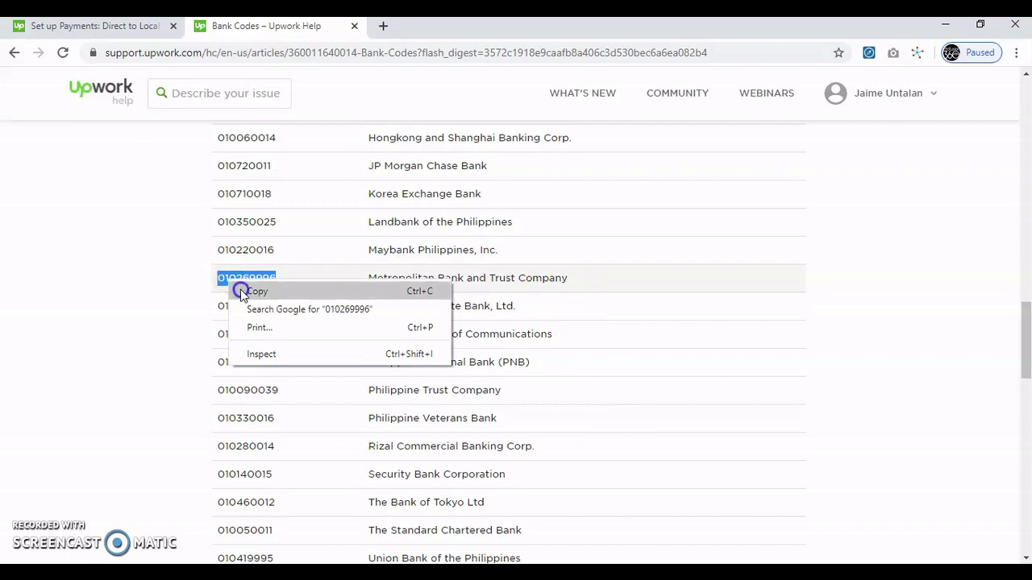
{"action": "left_click", "coordinate": [241, 290]}
{"action": "left_click", "coordinate": [92, 26]}
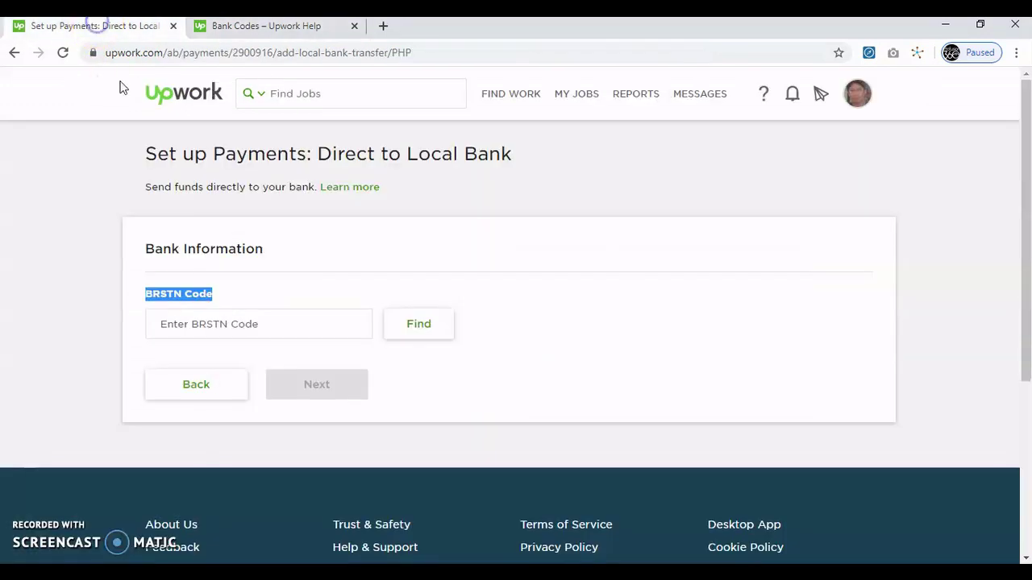
- Paste BRSTN code 010269996 and look up Metropolitan Bank and Trust Company
{"action": "left_click", "coordinate": [246, 319]}
{"action": "right_click", "coordinate": [246, 319]}
{"action": "left_click", "coordinate": [298, 436]}
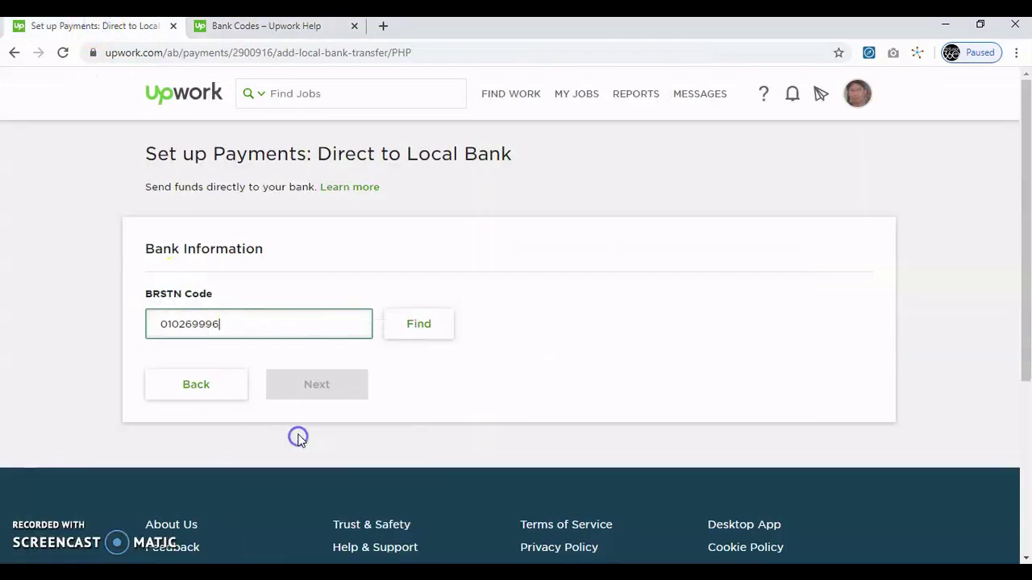
{"action": "left_click", "coordinate": [420, 327]}
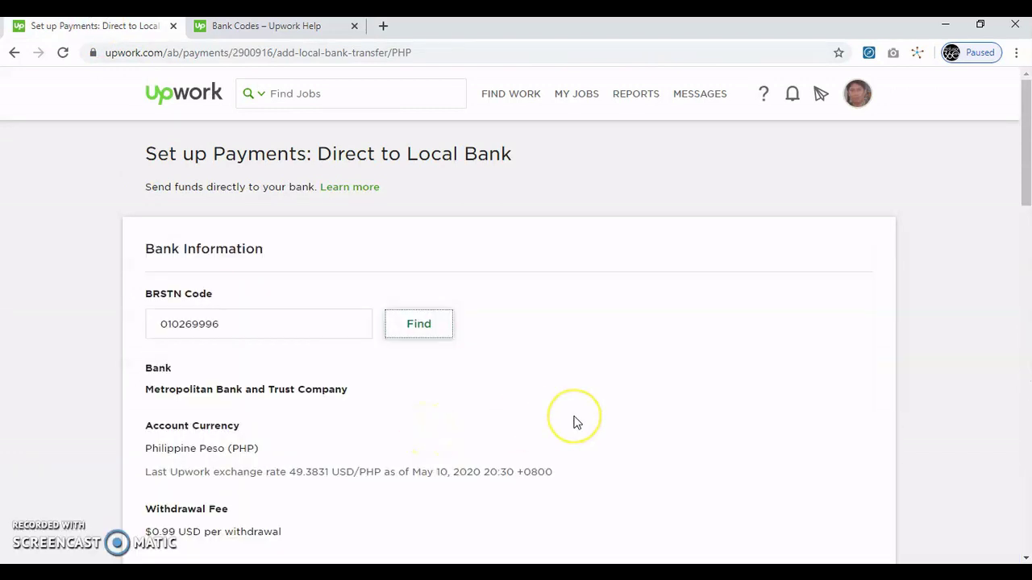
{"action": "scroll", "coordinate": [577, 423], "scroll_direction": "down", "scroll_amount": 1}
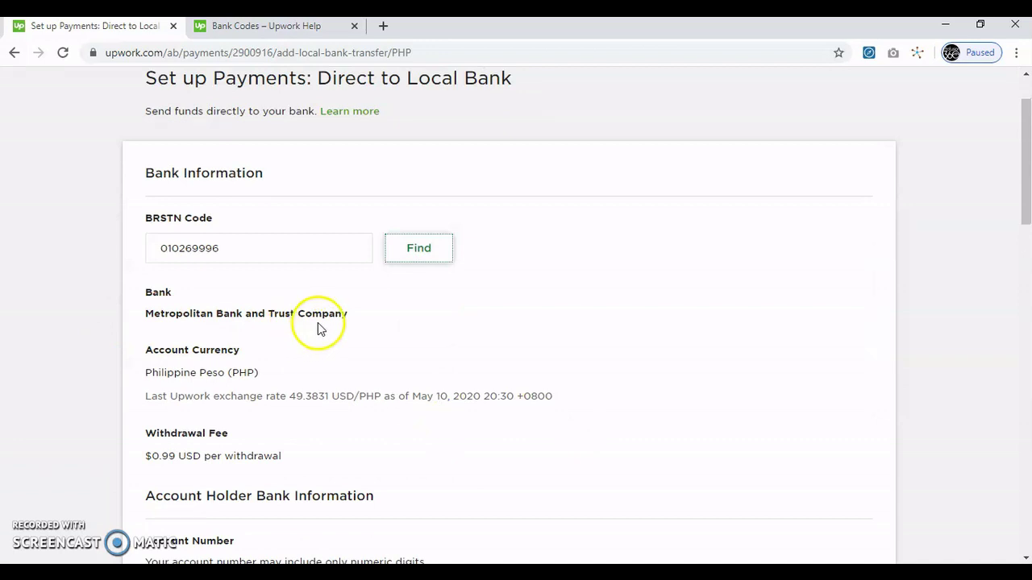
{"action": "scroll", "coordinate": [427, 352], "scroll_direction": "down", "scroll_amount": 1}
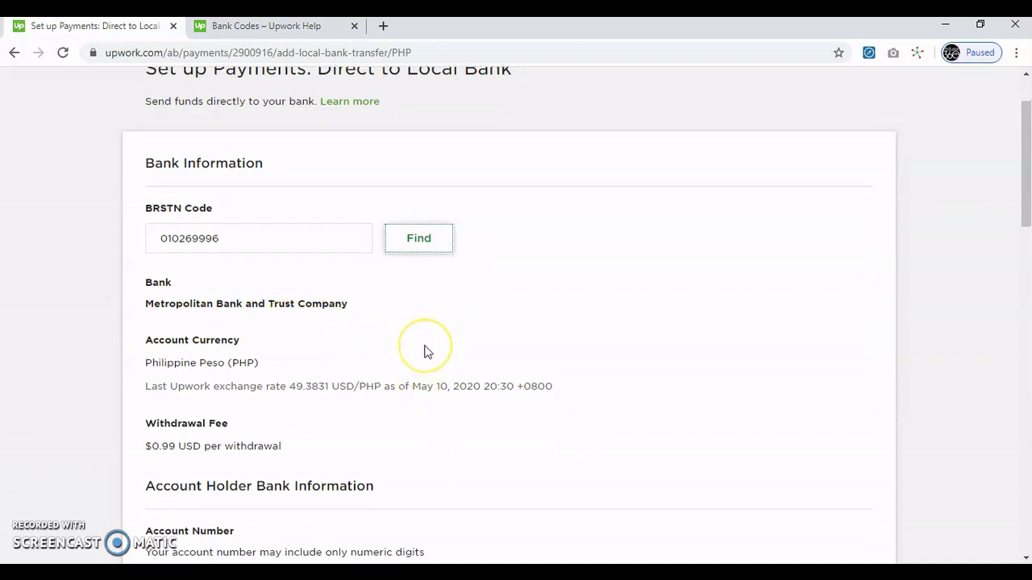
{"action": "scroll", "coordinate": [427, 353], "scroll_direction": "down", "scroll_amount": 1}
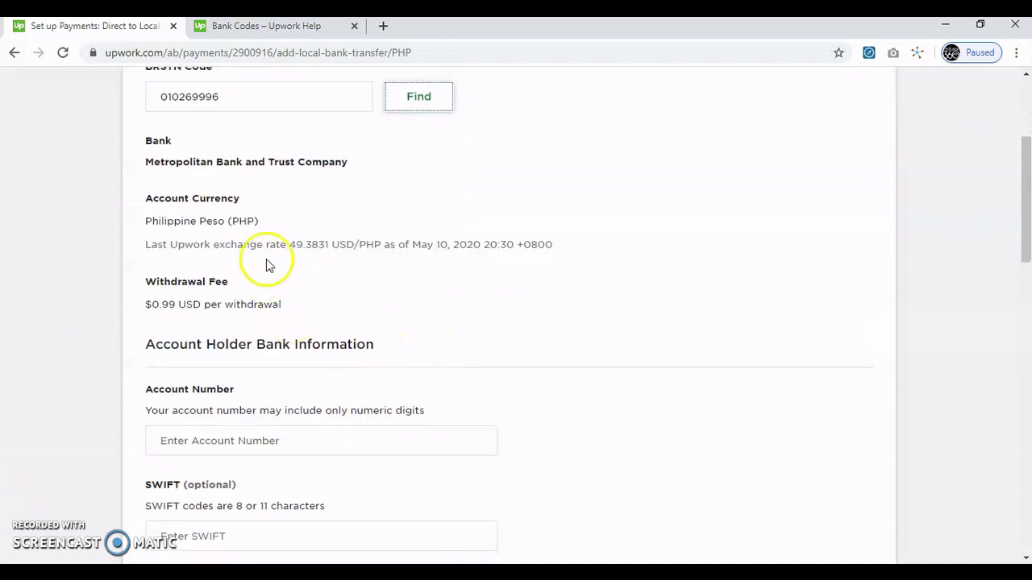
{"action": "scroll", "coordinate": [382, 354], "scroll_direction": "down", "scroll_amount": 1}
- Go through the Account Number, name, city and phone fields, then try to continue
{"action": "left_click", "coordinate": [195, 364]}
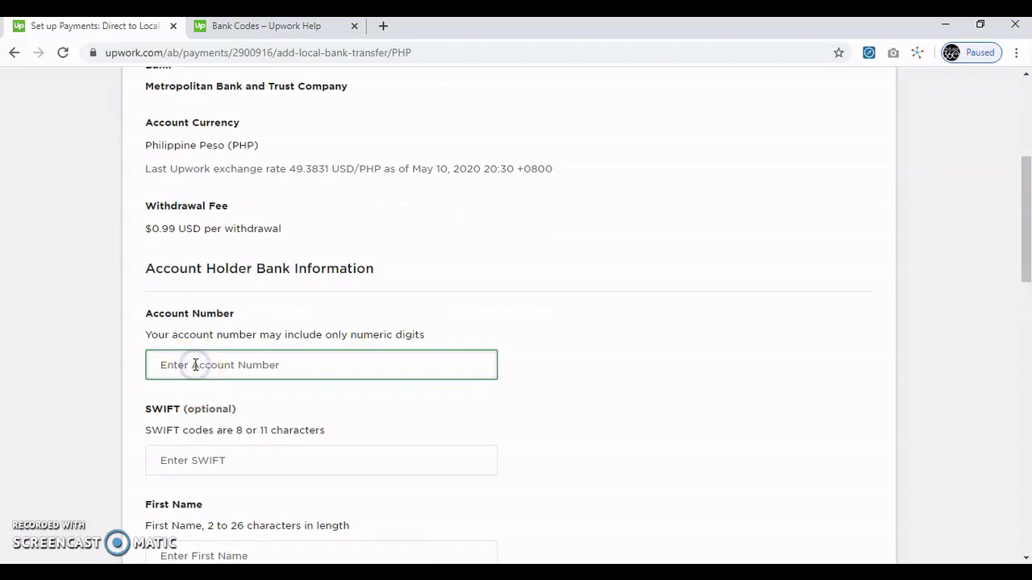
{"action": "scroll", "coordinate": [553, 396], "scroll_direction": "down", "scroll_amount": 2}
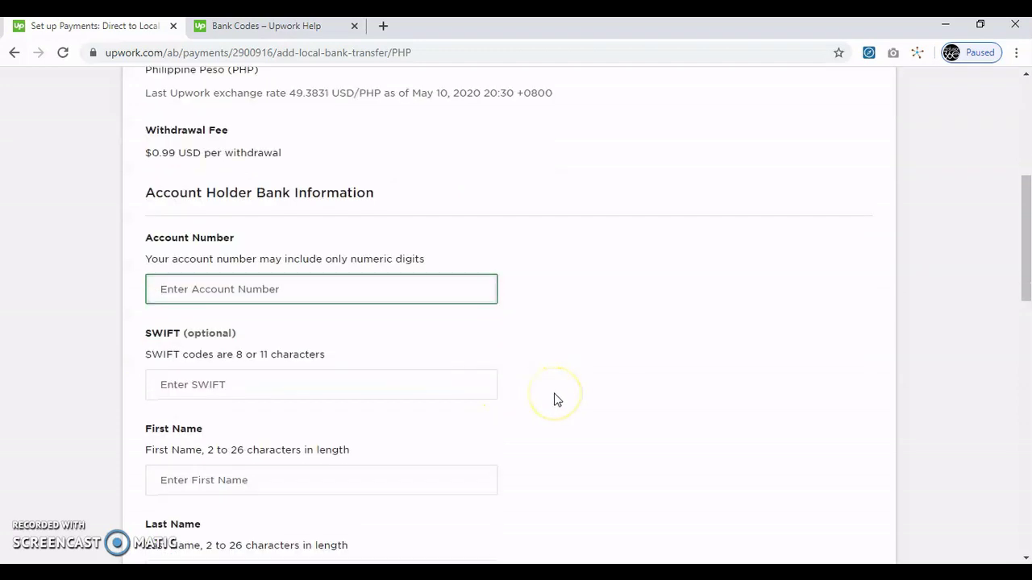
{"action": "left_click", "coordinate": [231, 403]}
{"action": "scroll", "coordinate": [412, 402], "scroll_direction": "down", "scroll_amount": 2}
{"action": "left_click", "coordinate": [259, 348]}
{"action": "scroll", "coordinate": [569, 407], "scroll_direction": "down", "scroll_amount": 1}
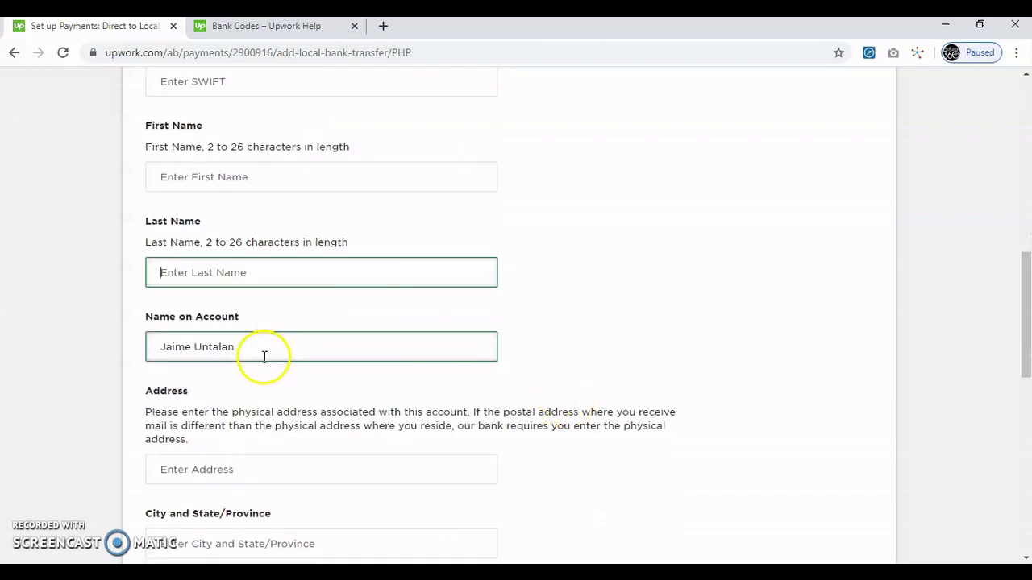
{"action": "scroll", "coordinate": [264, 361], "scroll_direction": "up", "scroll_amount": 1}
{"action": "scroll", "coordinate": [334, 392], "scroll_direction": "down", "scroll_amount": 1}
{"action": "key", "text": "Tab"}
{"action": "key", "text": "Tab"}
{"action": "key", "text": "Tab"}
{"action": "key", "text": "Tab"}
{"action": "left_click", "coordinate": [275, 323]}
{"action": "scroll", "coordinate": [275, 323], "scroll_direction": "down", "scroll_amount": 2}
{"action": "left_click", "coordinate": [276, 322]}
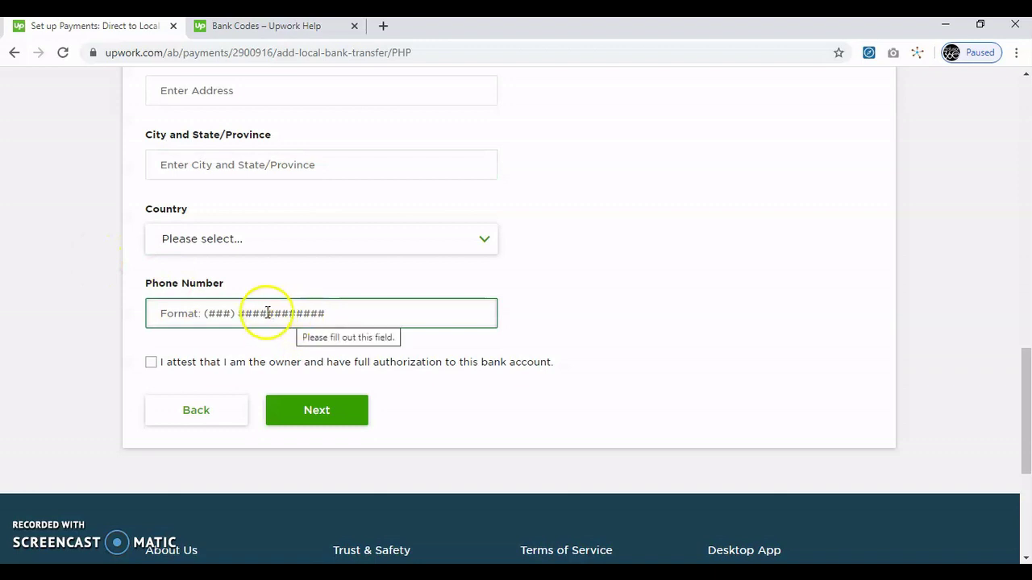
{"action": "left_click", "coordinate": [342, 422]}
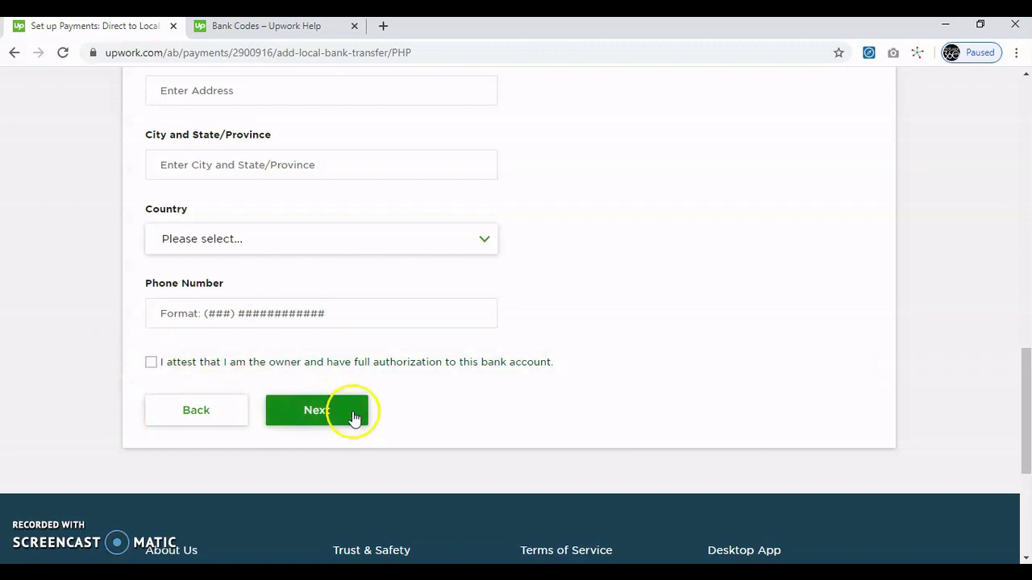
{"action": "scroll", "coordinate": [468, 431], "scroll_direction": "up", "scroll_amount": 2}
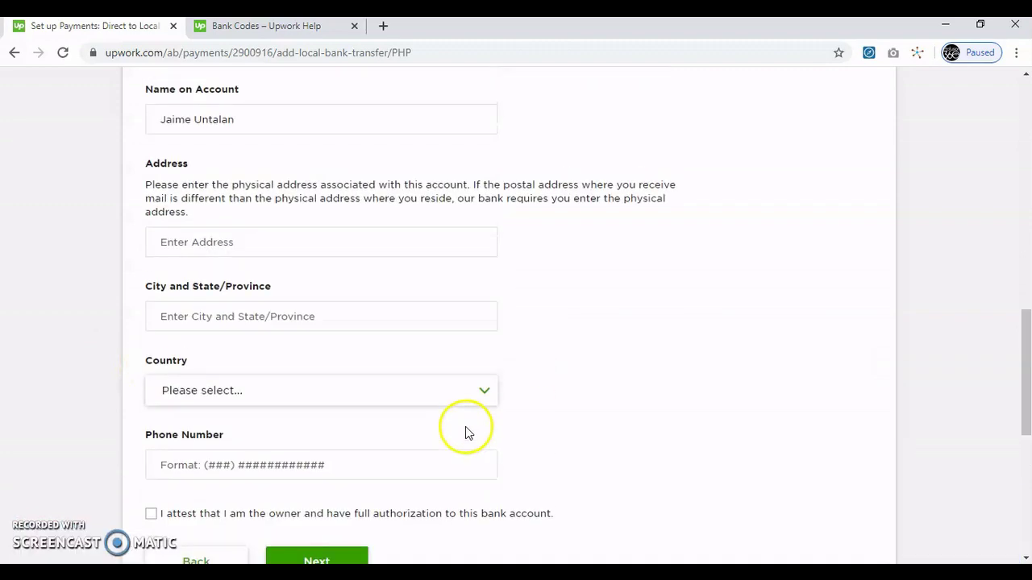
{"action": "scroll", "coordinate": [465, 427], "scroll_direction": "down", "scroll_amount": 4}
{"action": "left_click", "coordinate": [334, 268]}
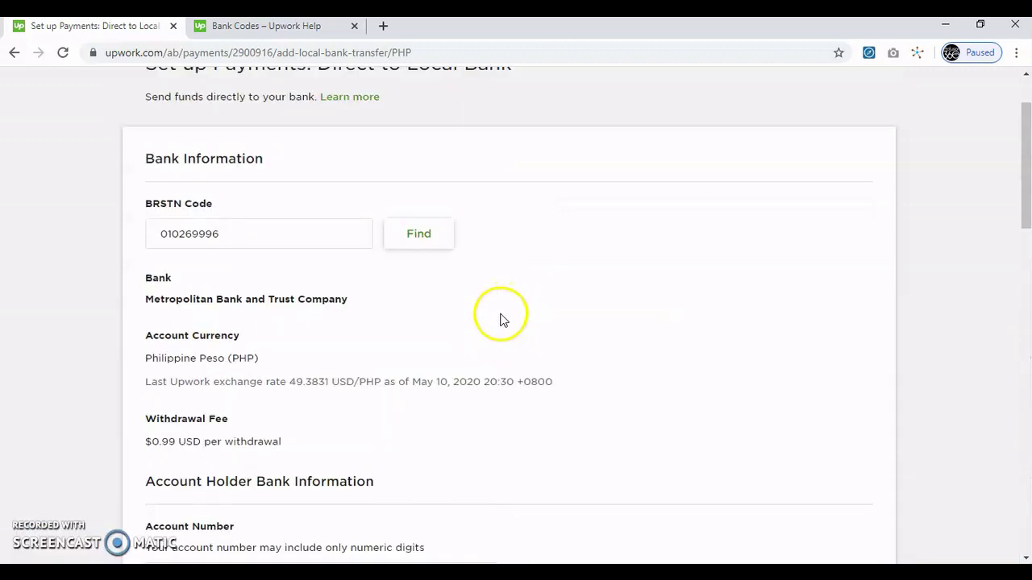
{"action": "scroll", "coordinate": [499, 320], "scroll_direction": "down", "scroll_amount": 15}
{"action": "scroll", "coordinate": [498, 326], "scroll_direction": "down", "scroll_amount": 2}
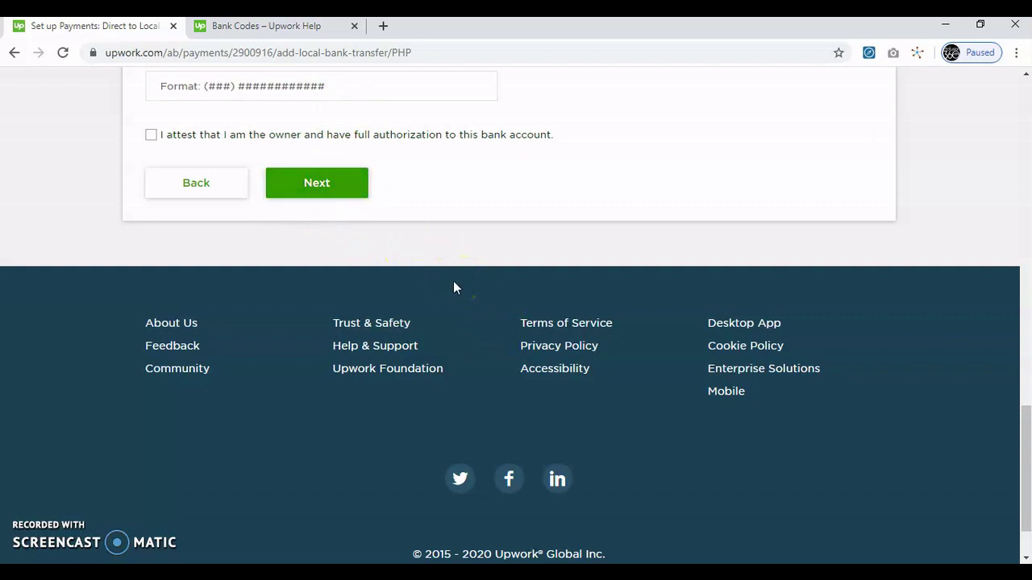
{"action": "left_click_drag", "start_coordinate": [450, 283], "coordinate": [464, 263]}
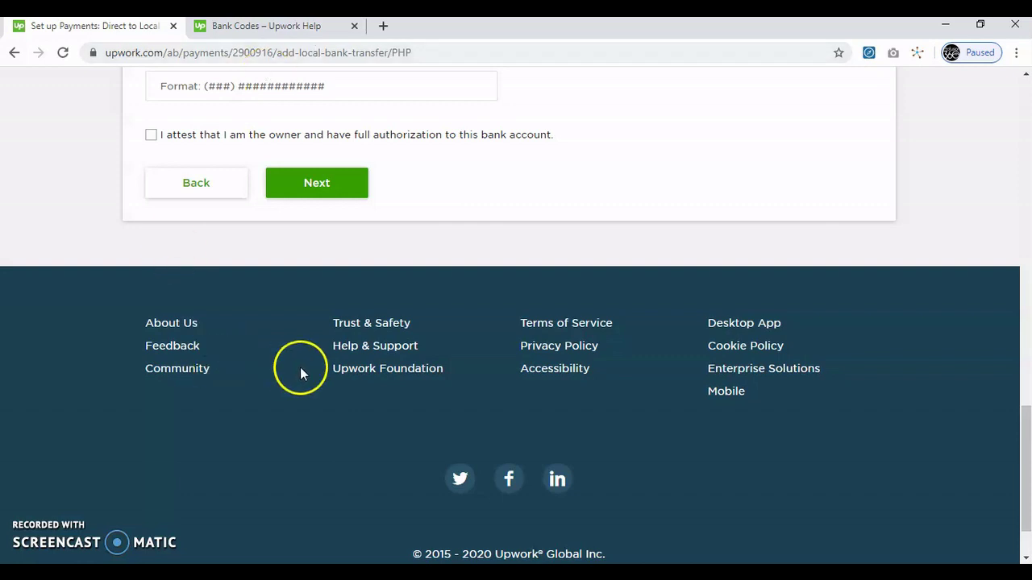
{"action": "scroll", "coordinate": [555, 270], "scroll_direction": "up", "scroll_amount": 2}
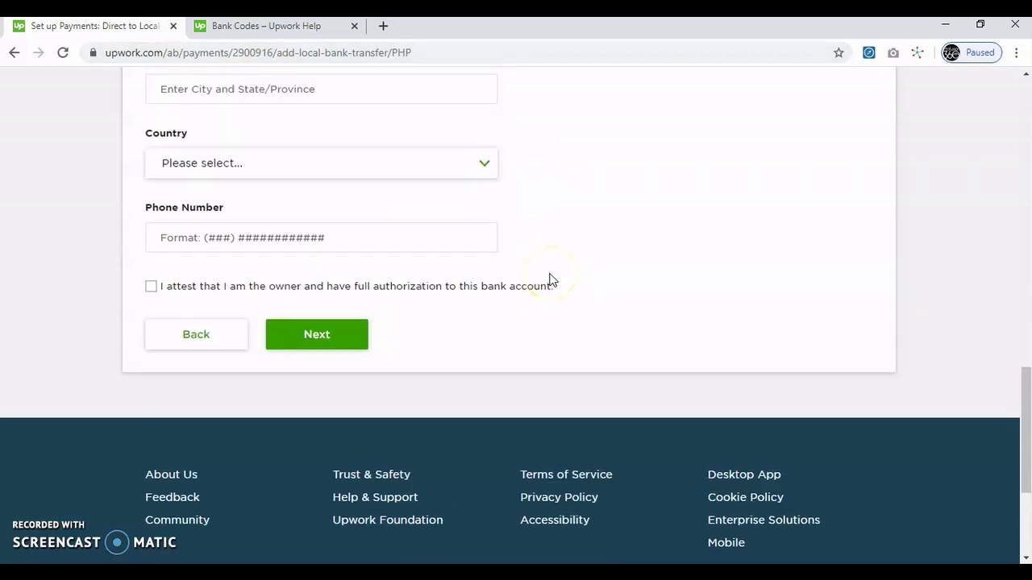